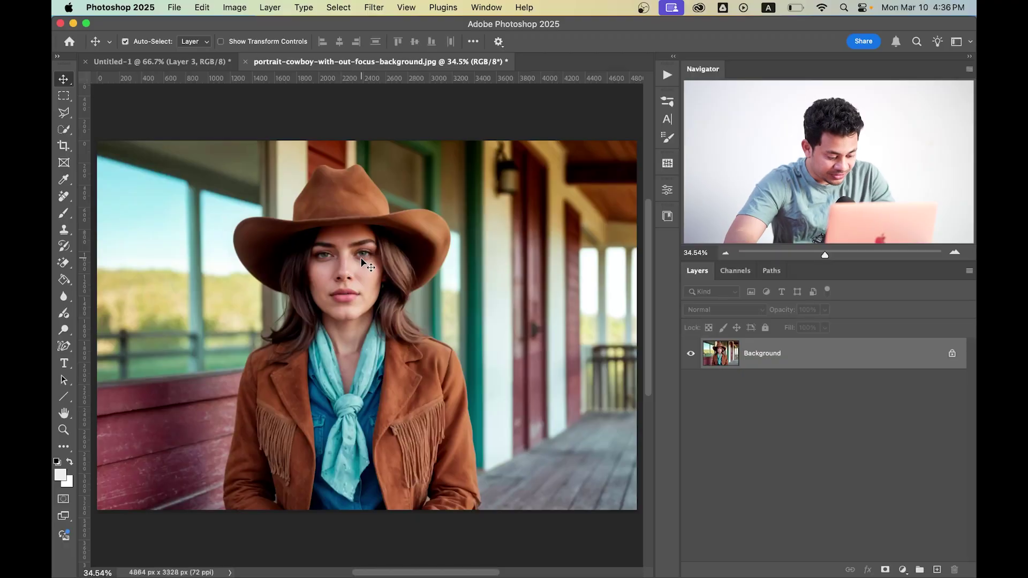
scroll(343, 272, "up", 8)
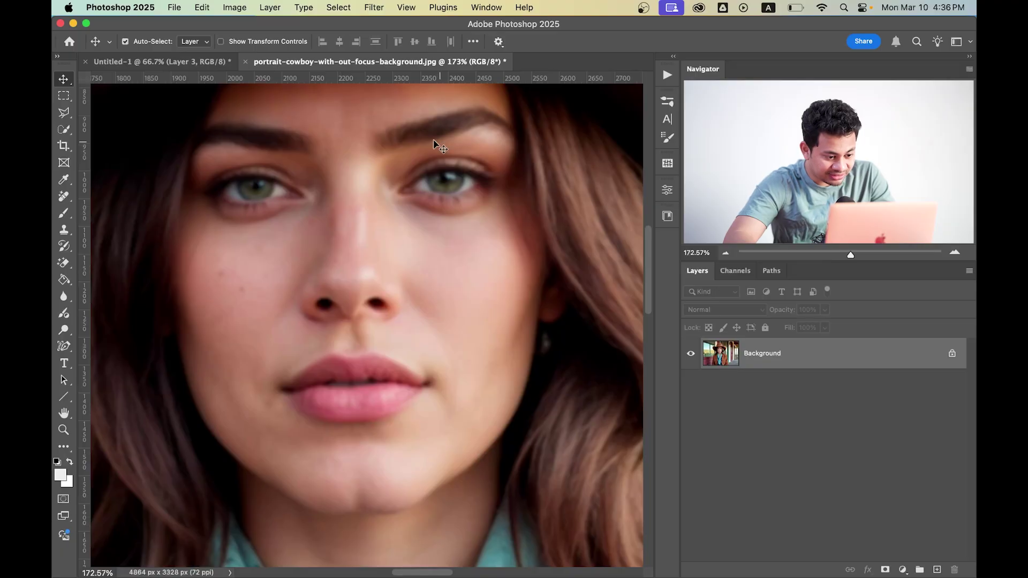
scroll(455, 278, "down", 2)
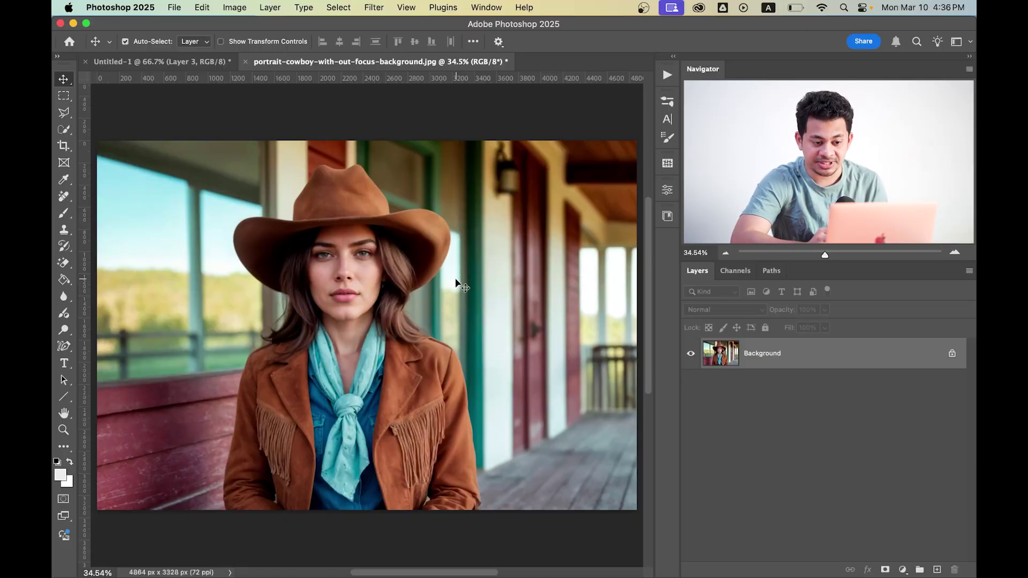
- Duplicate the portrait twice and convert Layer 1 copy to a smart object
key("super+j")
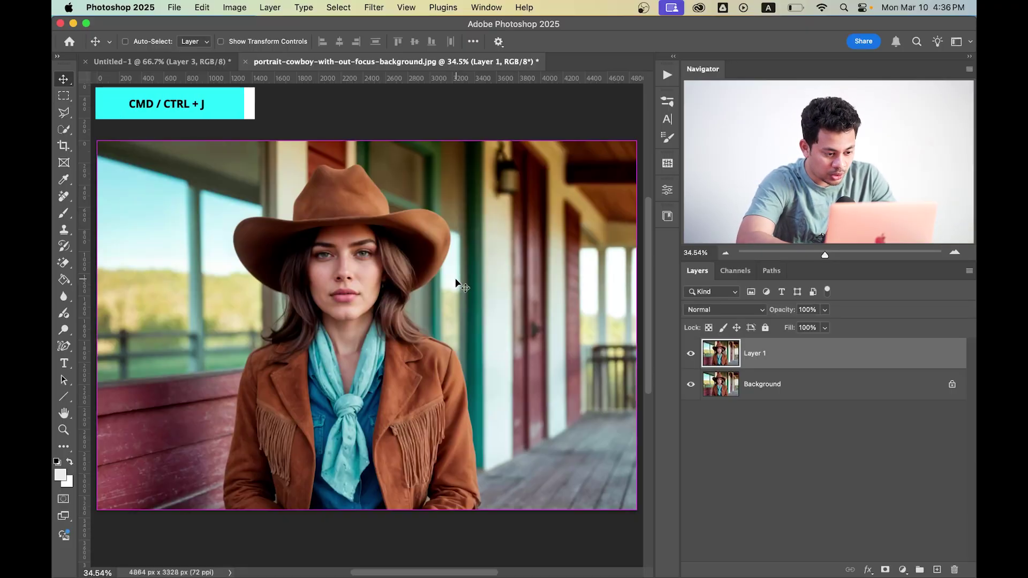
key("super+j")
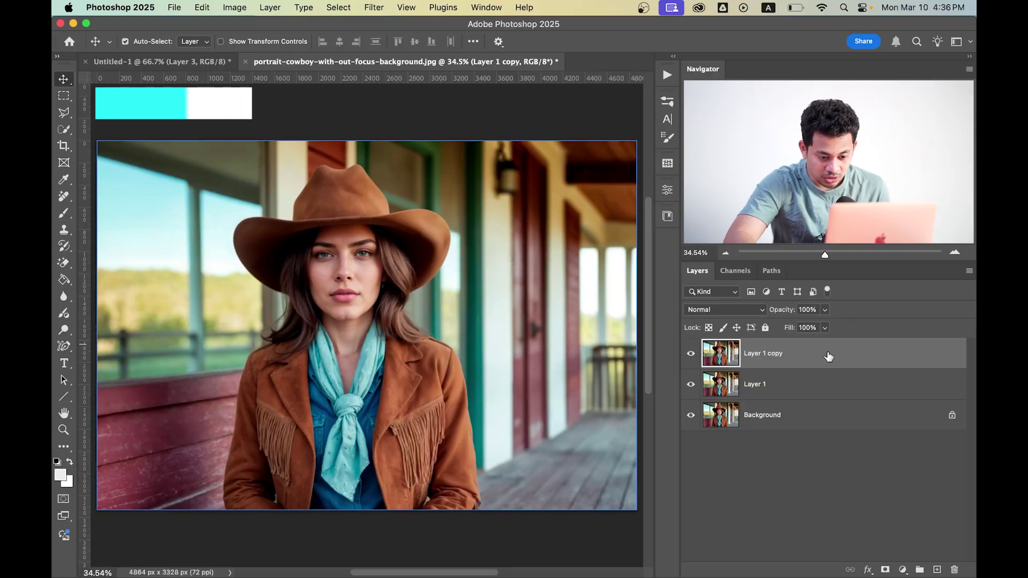
right_click(836, 360)
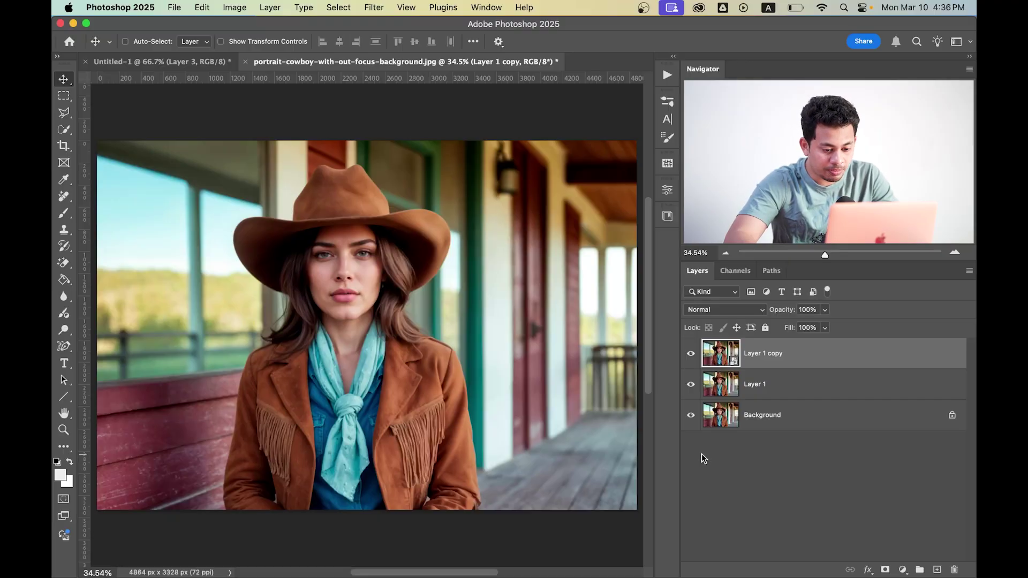
- Group Layer 1 and Layer 1 copy into Group 1, then select the copy
left_click(800, 385, "shift")
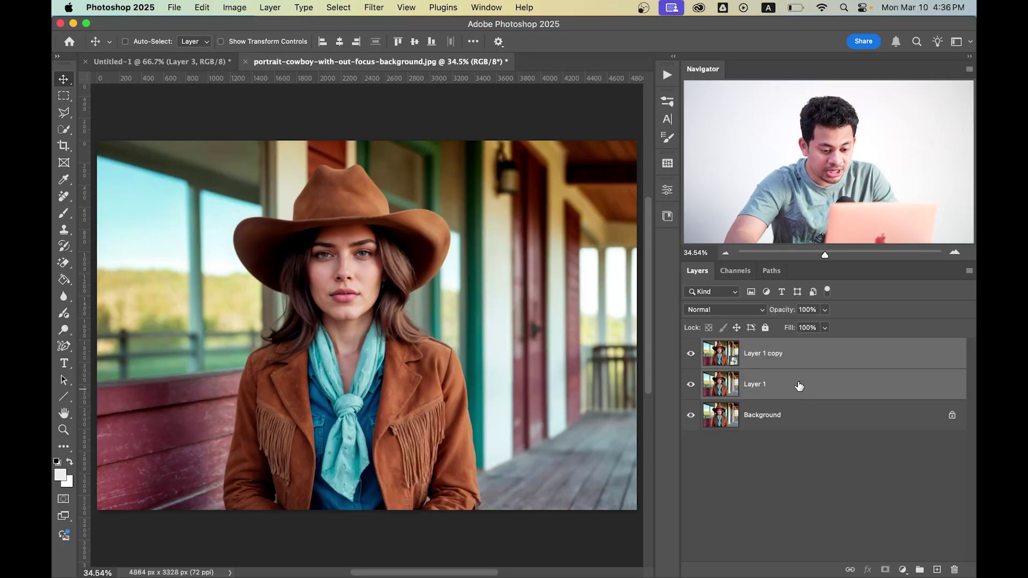
key("super")
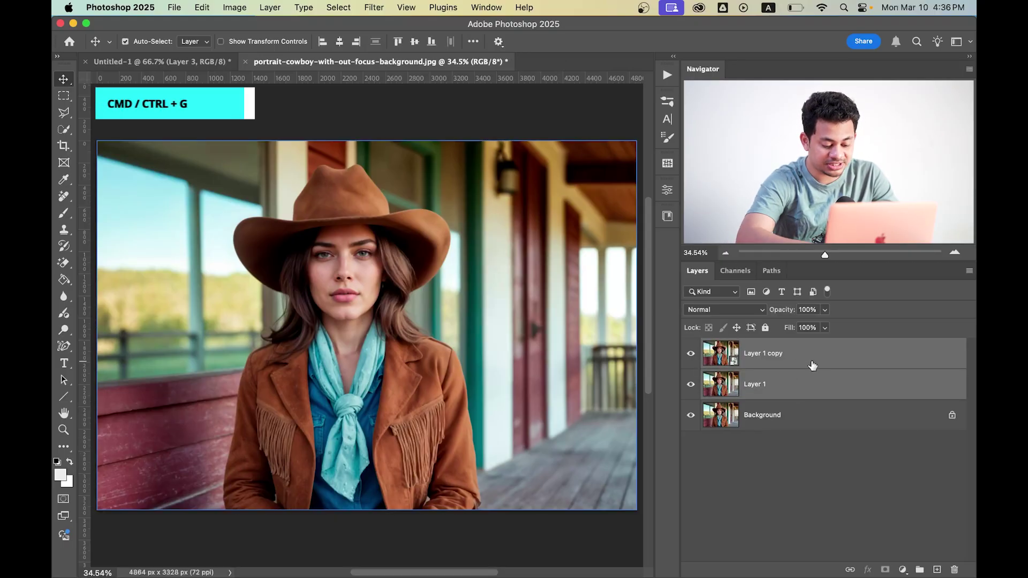
key("super+g")
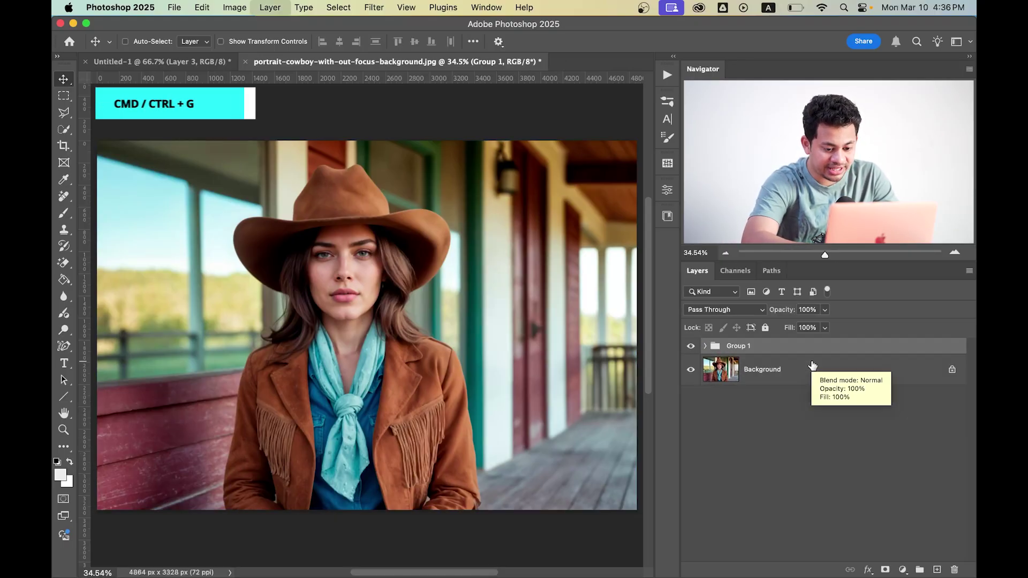
left_click(771, 370)
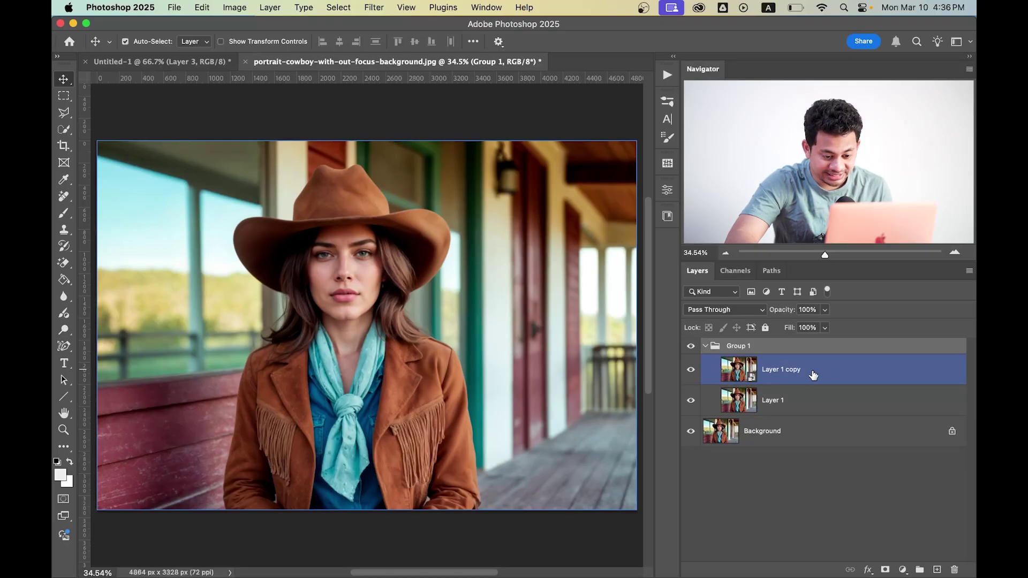
- Invert Layer 1 copy and set its blend mode to Vivid Light
key("super+i")
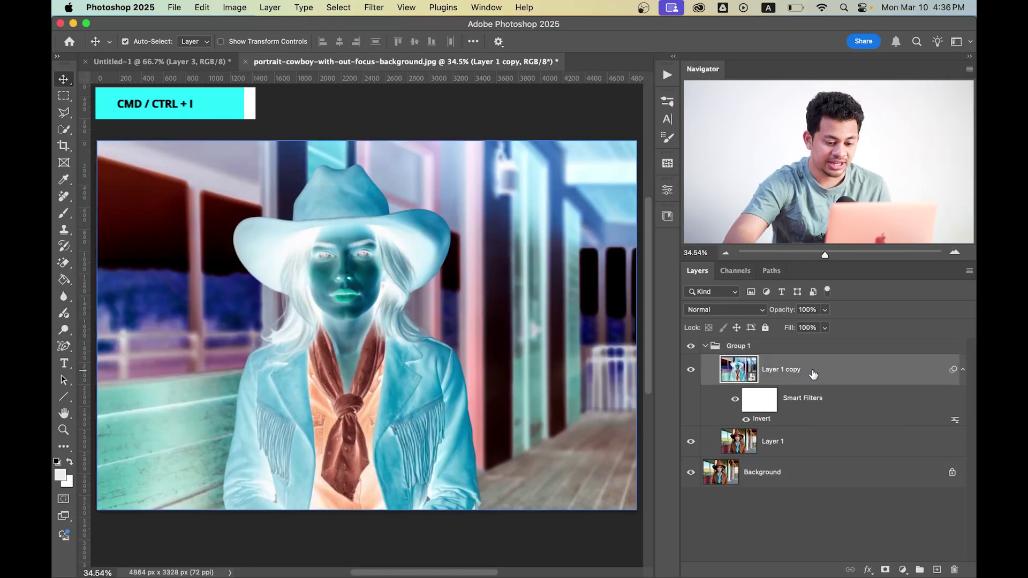
left_click(725, 309)
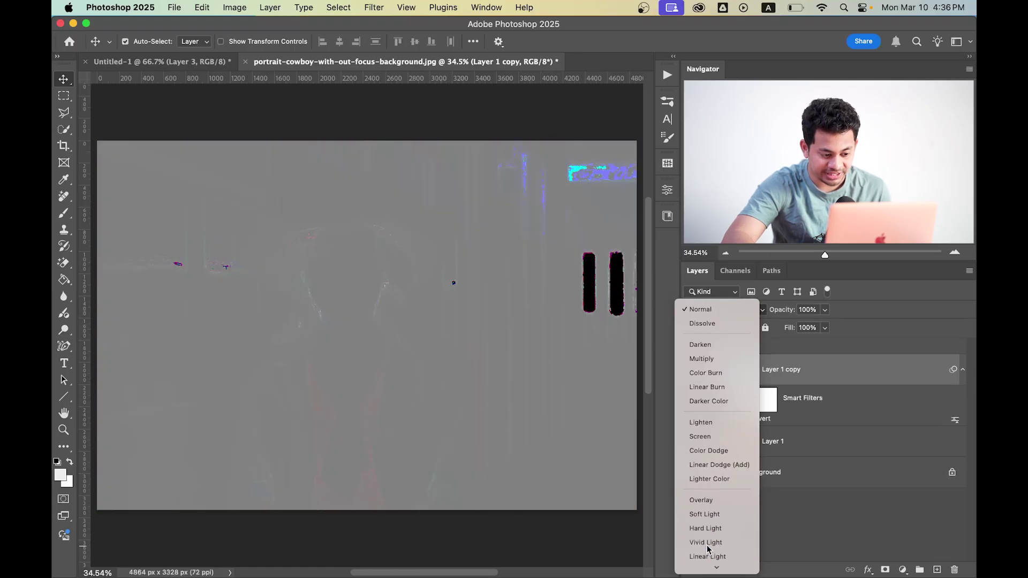
left_click(706, 543)
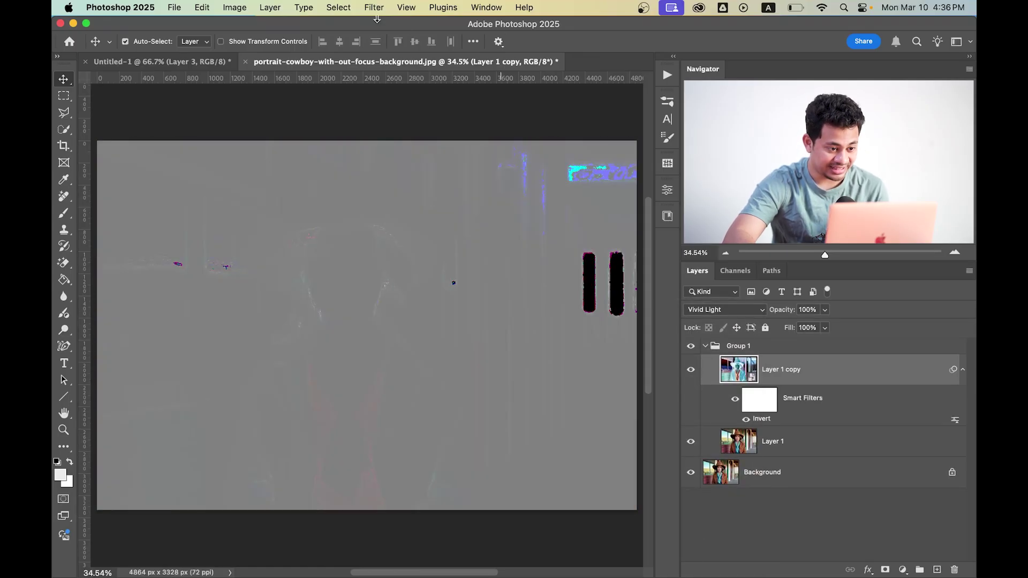
- Apply a Gaussian Blur with a 7.4-pixel radius to Layer 1 copy
left_click(374, 8)
mouse_move(434, 203)
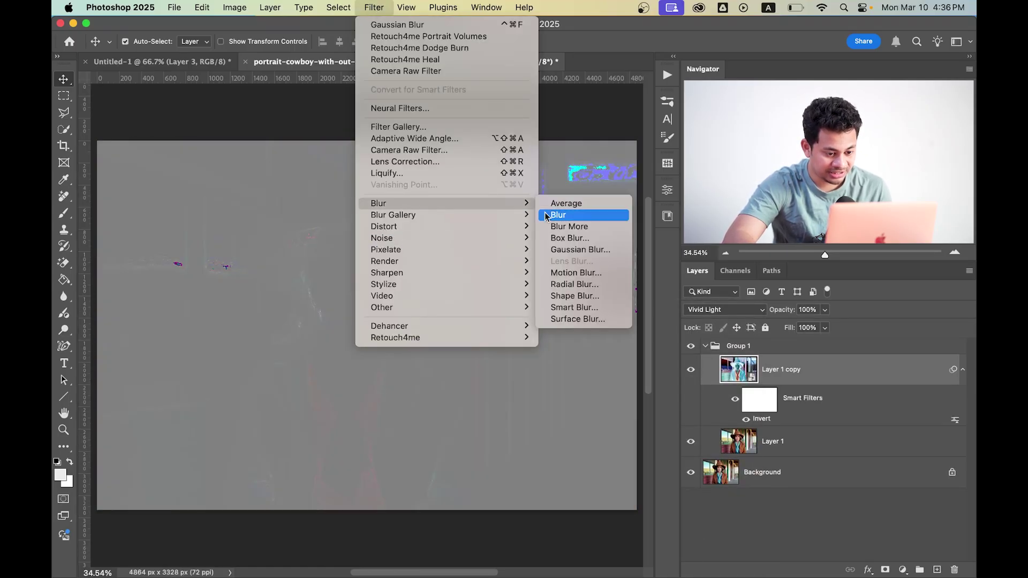
left_click(586, 250)
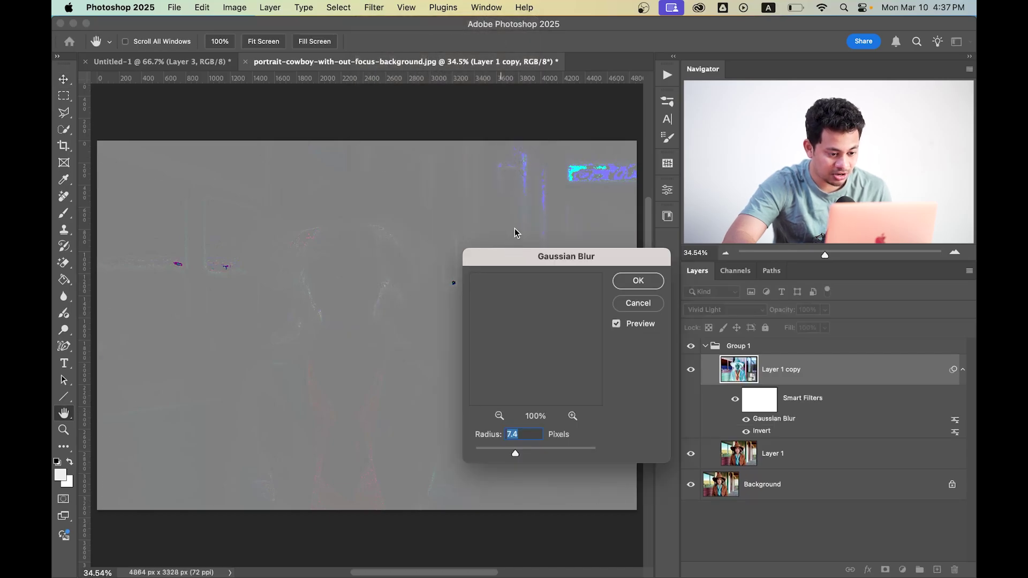
left_click(432, 441)
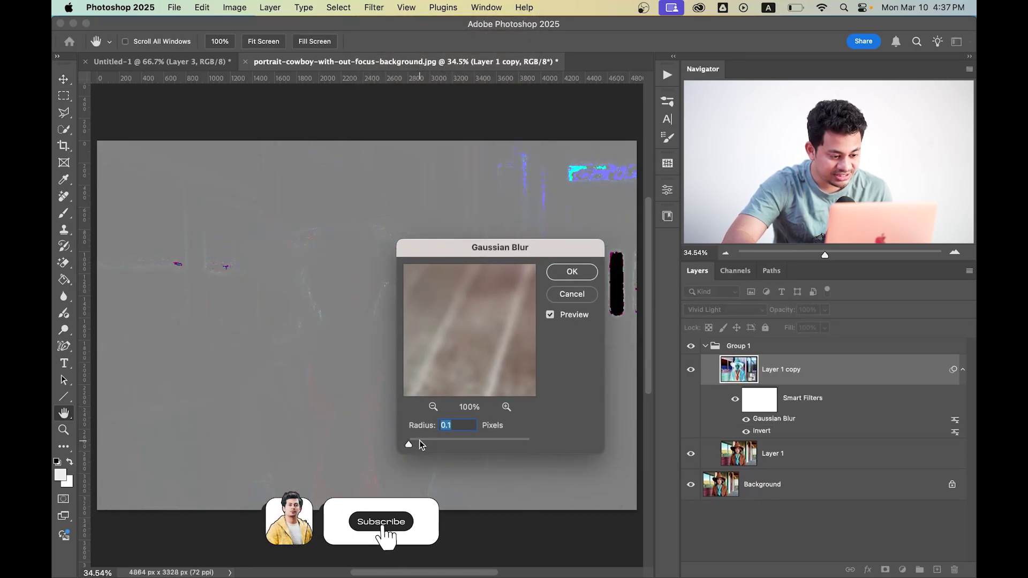
left_click_drag(430, 440, 450, 445)
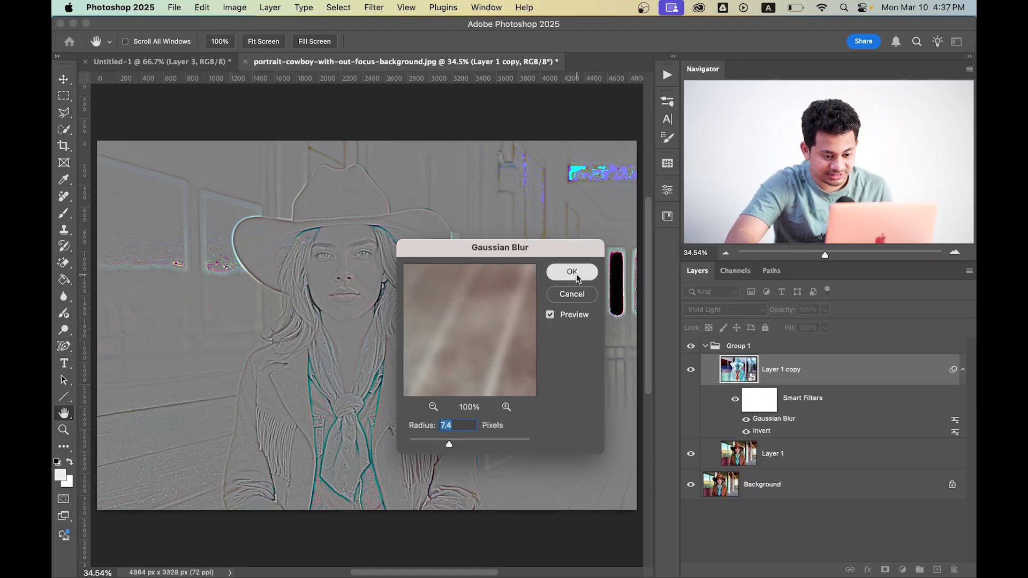
left_click(572, 272)
left_click(738, 345)
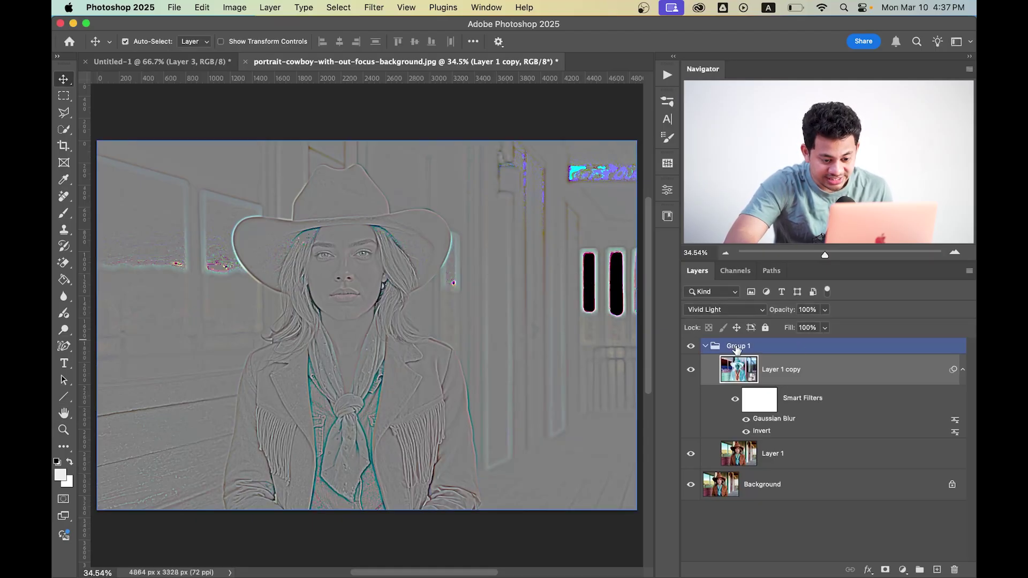
- Blend Group 1 in Overlay and hide then show it to compare
left_click(723, 310)
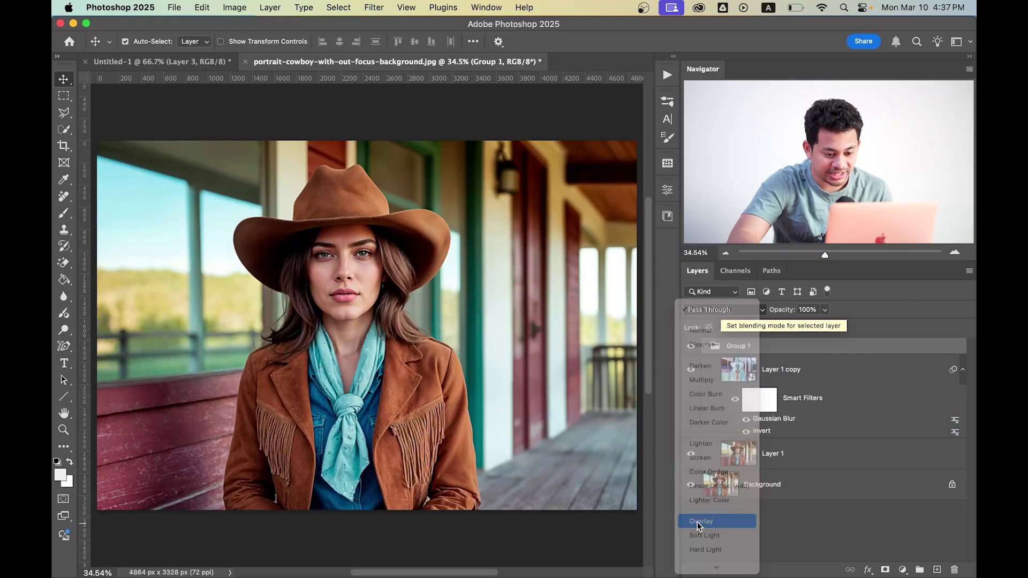
left_click(711, 519)
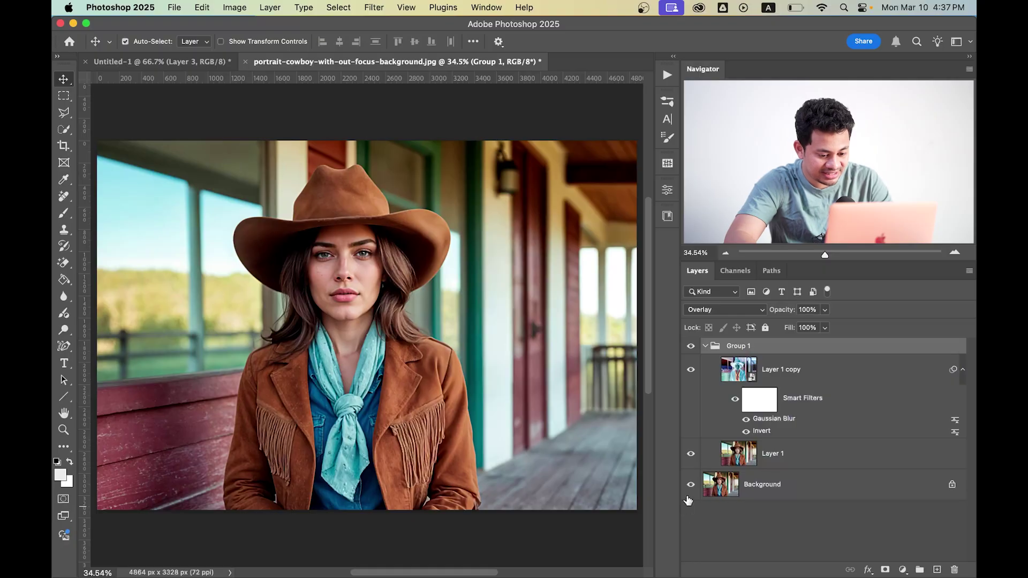
left_click(690, 486, "alt")
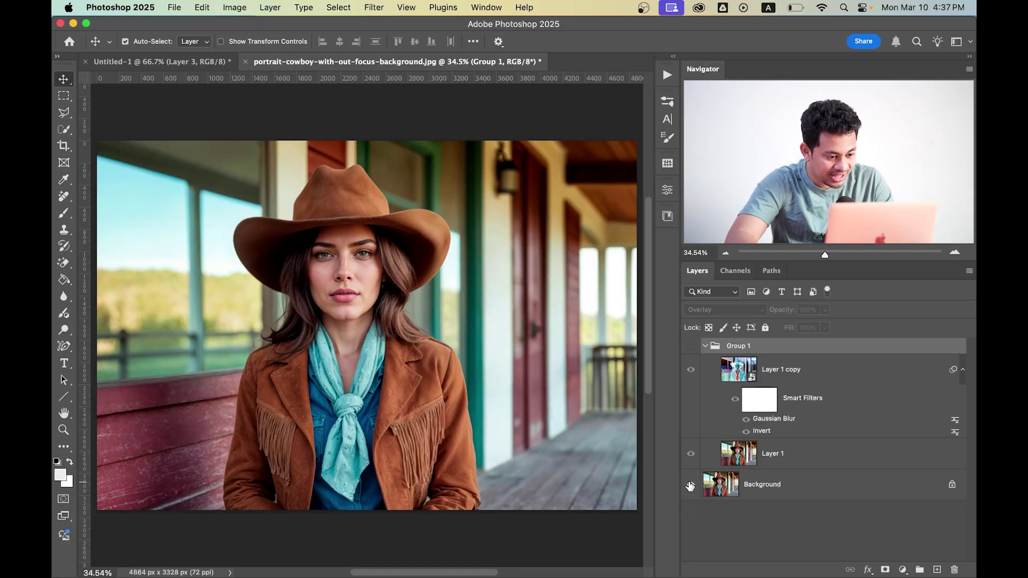
left_click(690, 486, "alt")
scroll(402, 321, "up", 2)
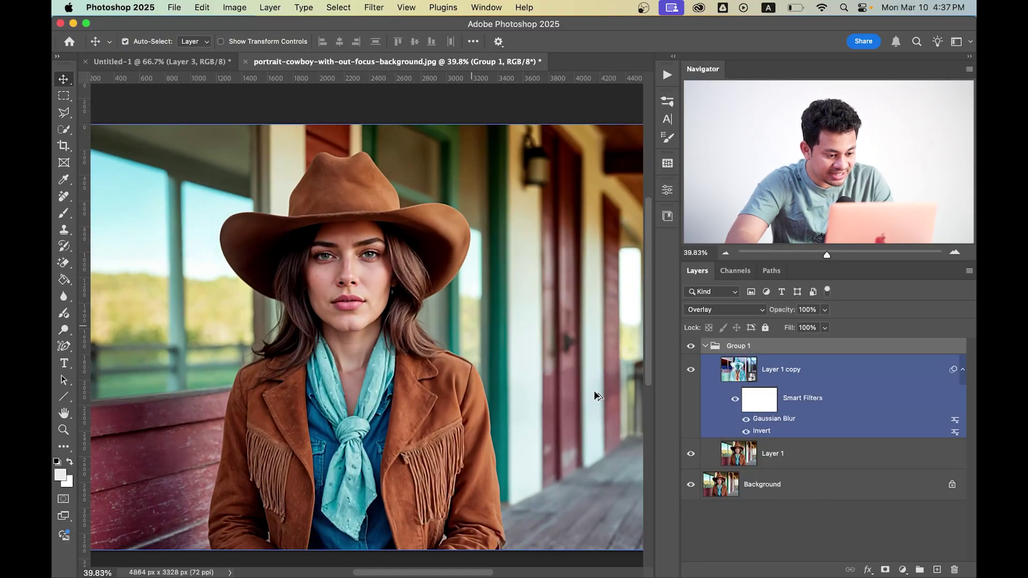
- Hide and show Group 1 once more for a second before/after comparison
left_click(772, 518)
left_click(690, 485, "alt")
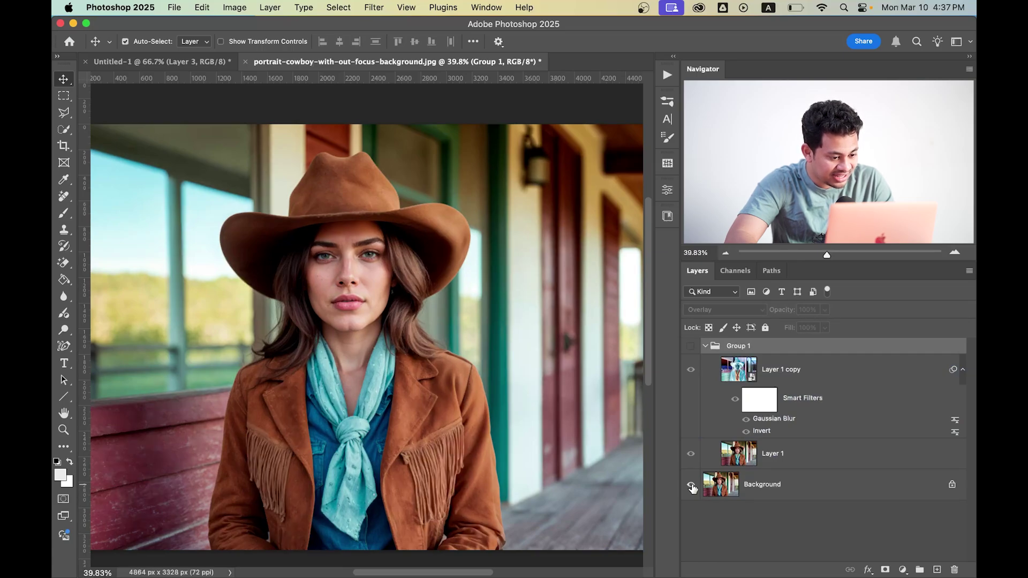
left_click(689, 485, "alt")
left_click(624, 446)
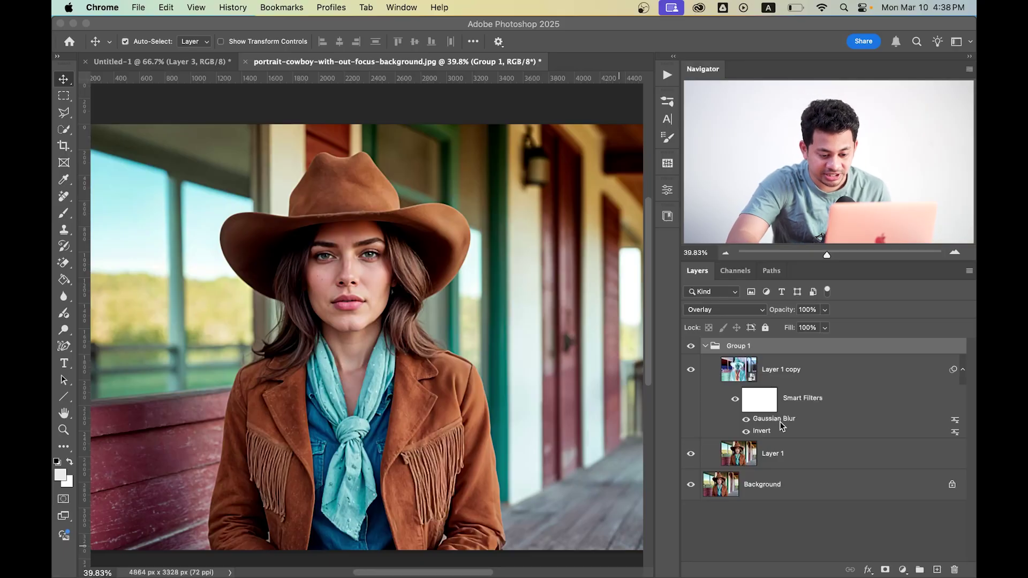
- Edit Layer 1 copy's Gaussian Blur filter, changing its radius from 7.4 to 8.2 pixels
double_click(774, 419)
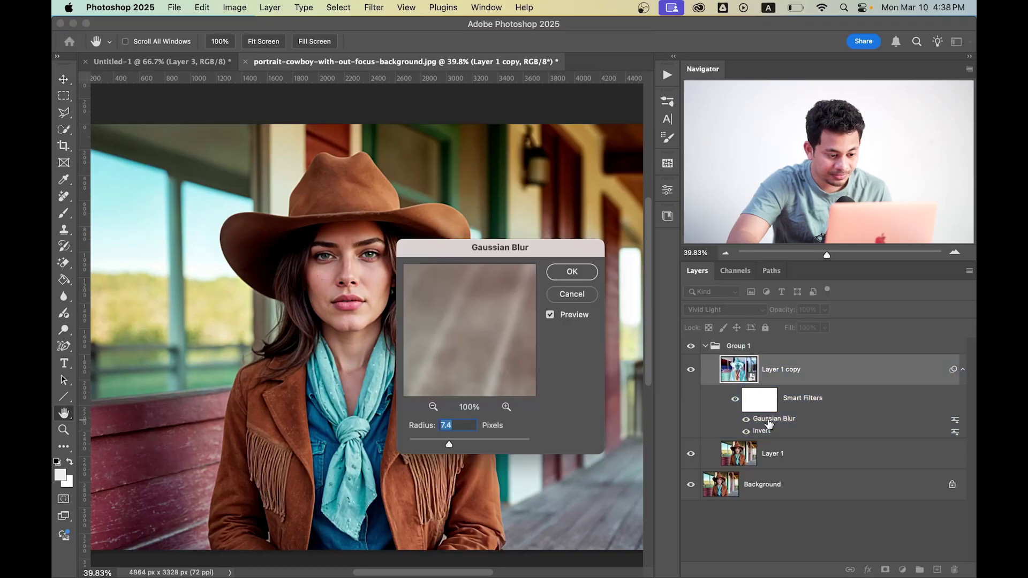
left_click_drag(450, 445, 453, 443)
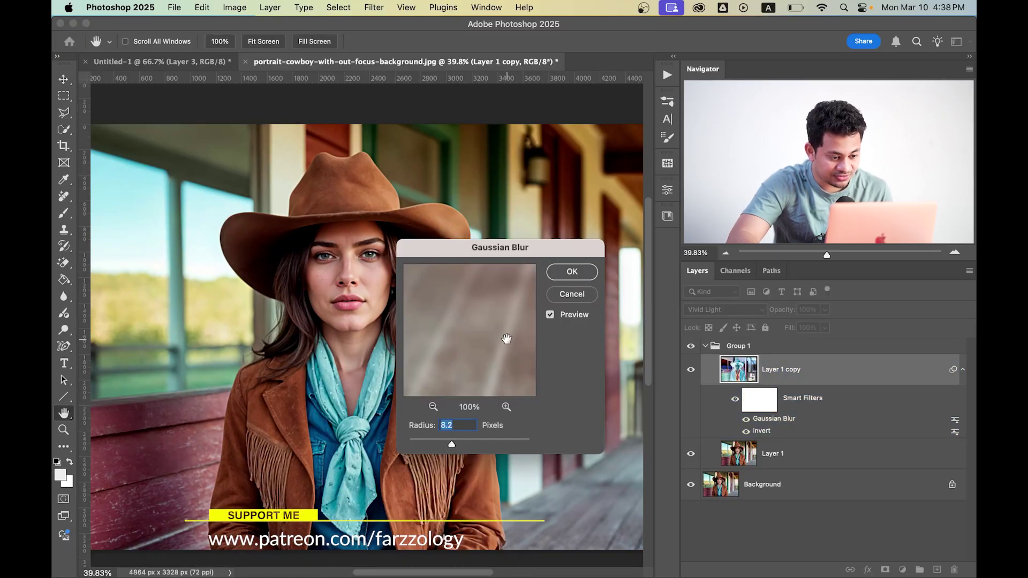
left_click(572, 271)
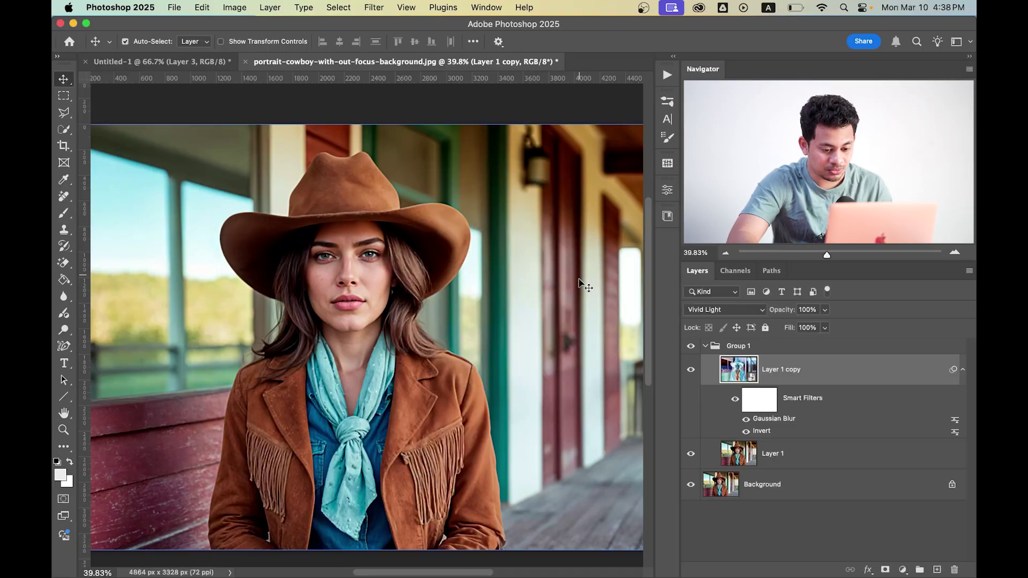